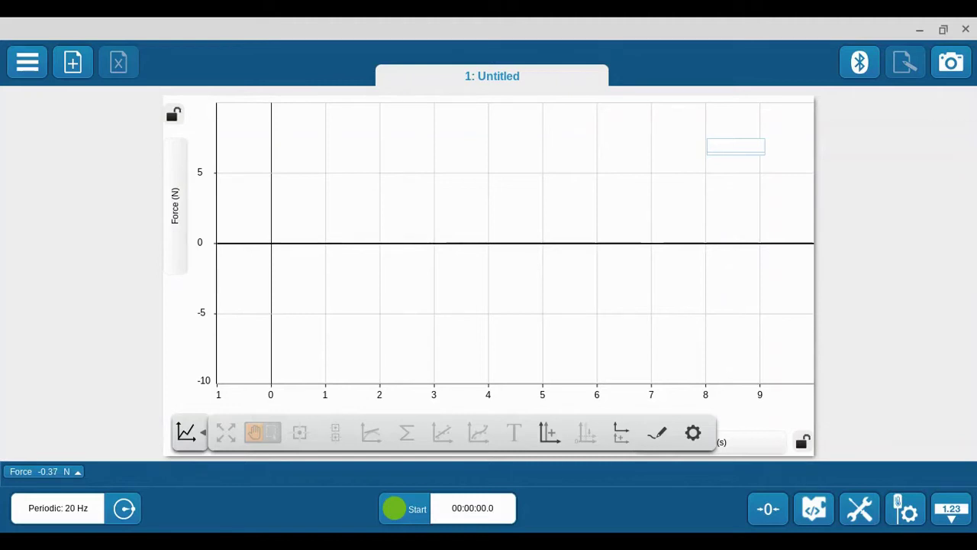
# Check the connected wireless devices and look through the options available for the force measurement
pyautogui.click(861, 64)
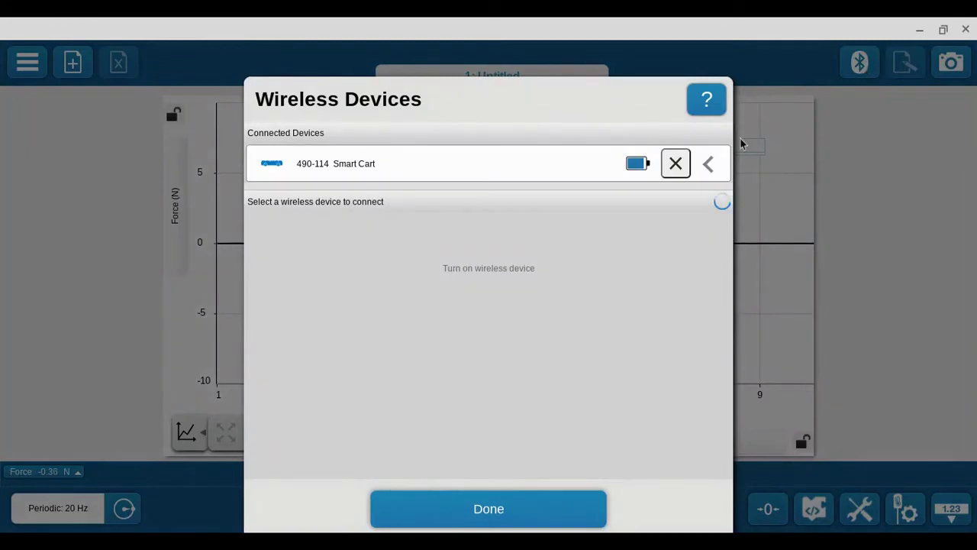
pyautogui.click(488, 517)
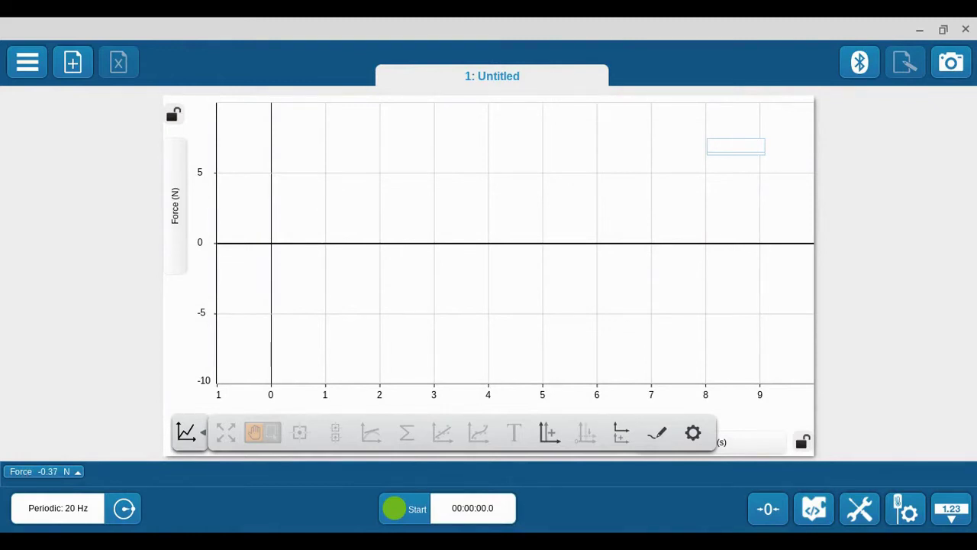
pyautogui.click(28, 474)
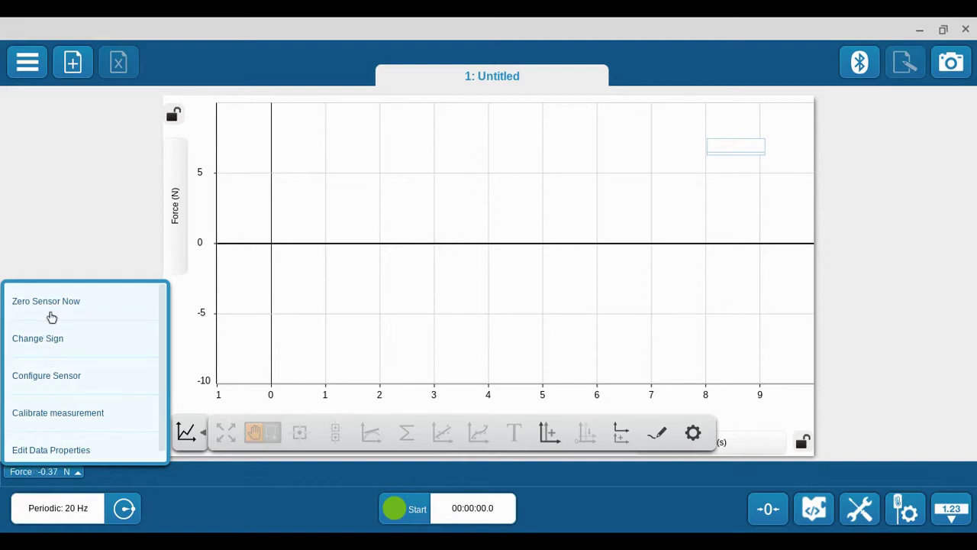
pyautogui.click(307, 334)
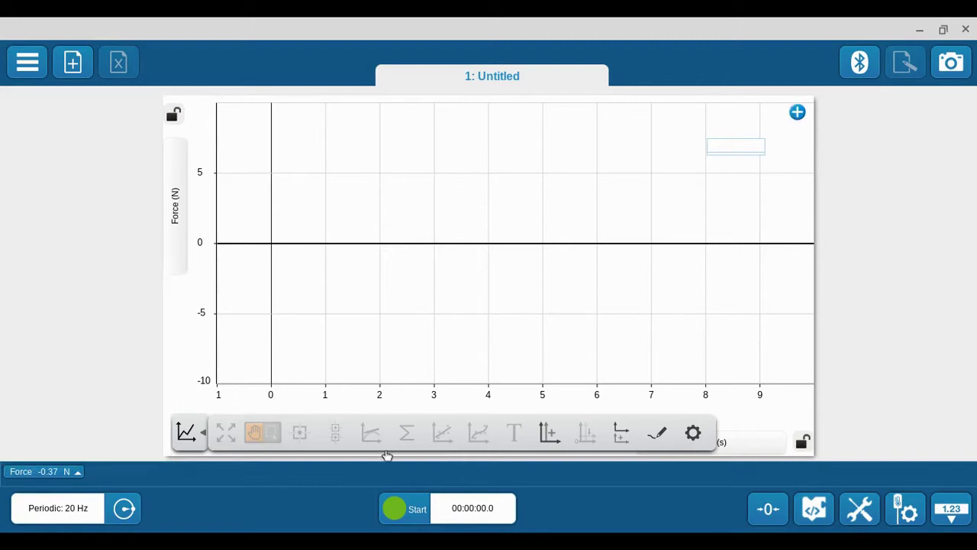
# Record a force run, zeroing the force sensor partway through, and stop the recording after about 15 seconds
pyautogui.click(398, 508)
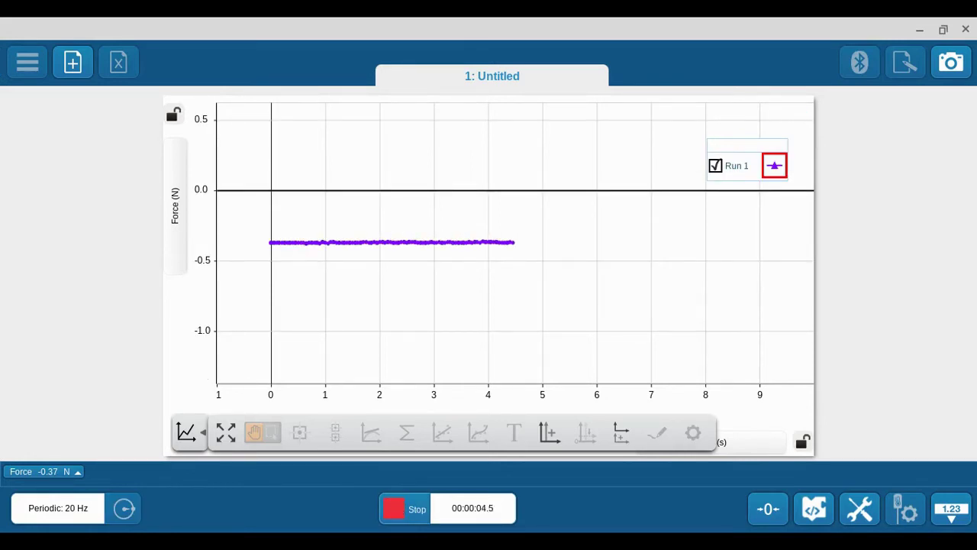
pyautogui.click(50, 473)
pyautogui.click(51, 301)
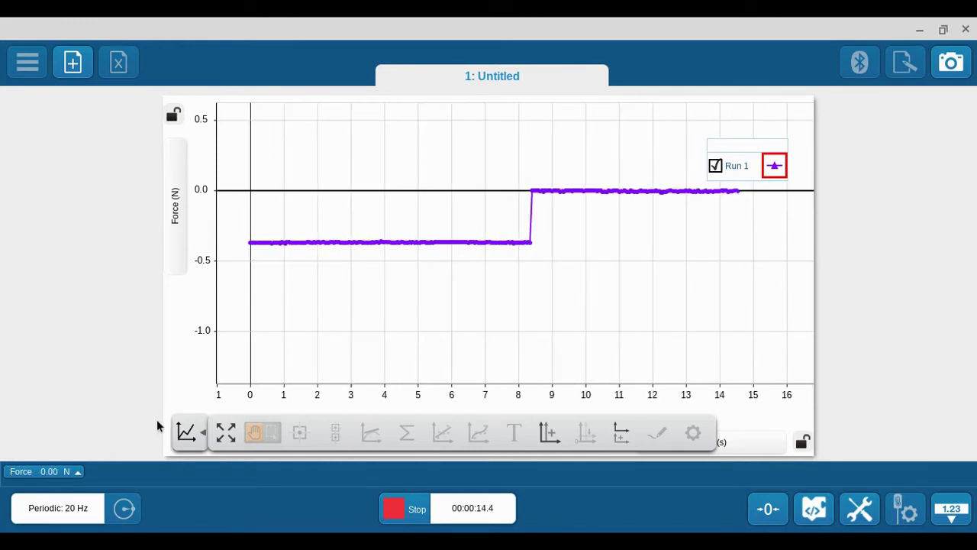
pyautogui.click(415, 525)
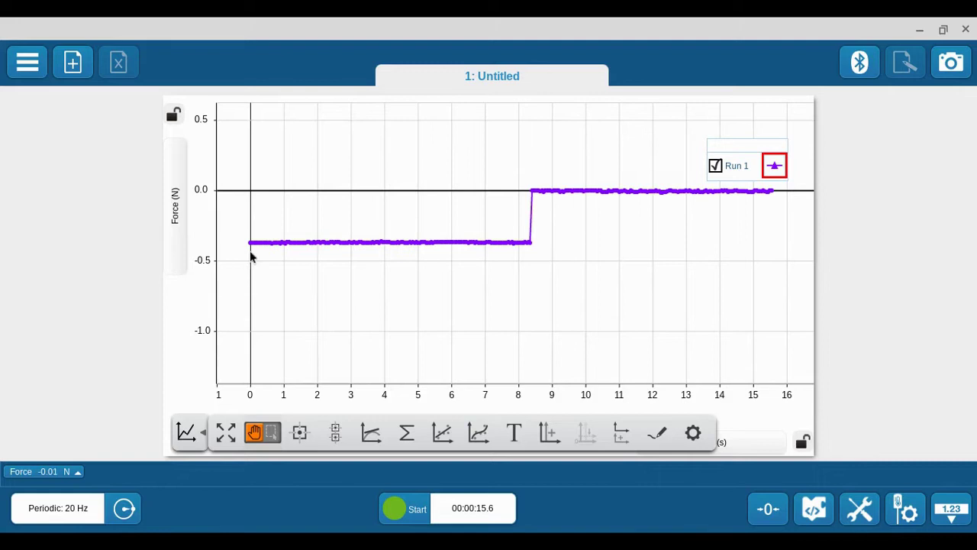
# Lower the common sample rate below 5 Hz in the sampling options
pyautogui.click(119, 518)
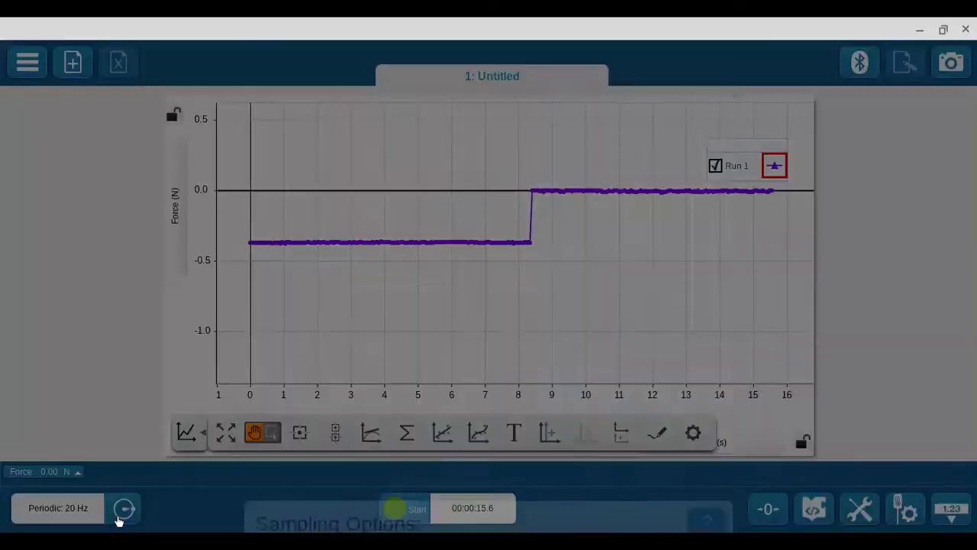
pyautogui.click(659, 247)
pyautogui.click(660, 246)
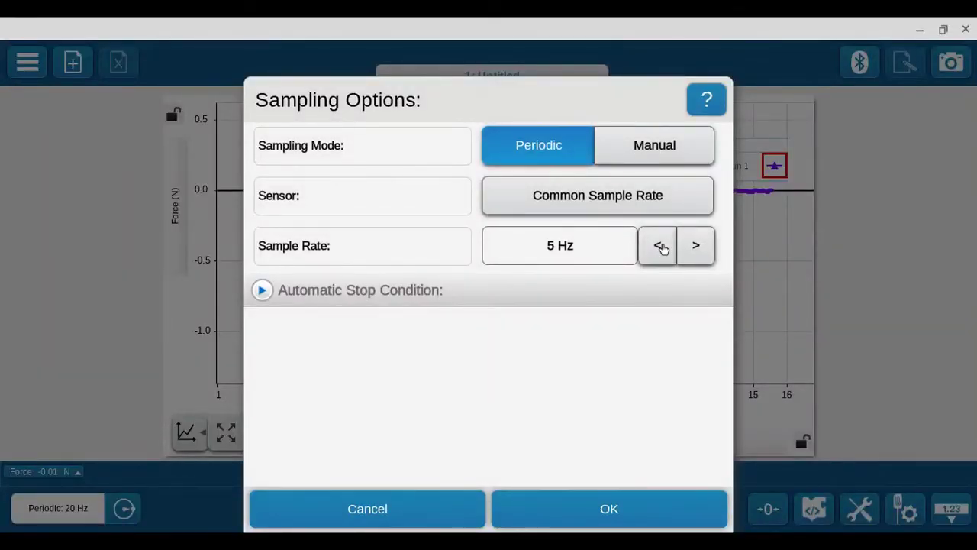
pyautogui.click(659, 247)
pyautogui.click(659, 247)
# Raise the common sample rate to 500 Hz
pyautogui.click(695, 246)
pyautogui.click(696, 245)
pyautogui.click(696, 246)
pyautogui.click(697, 247)
pyautogui.click(696, 246)
pyautogui.click(697, 247)
pyautogui.click(696, 247)
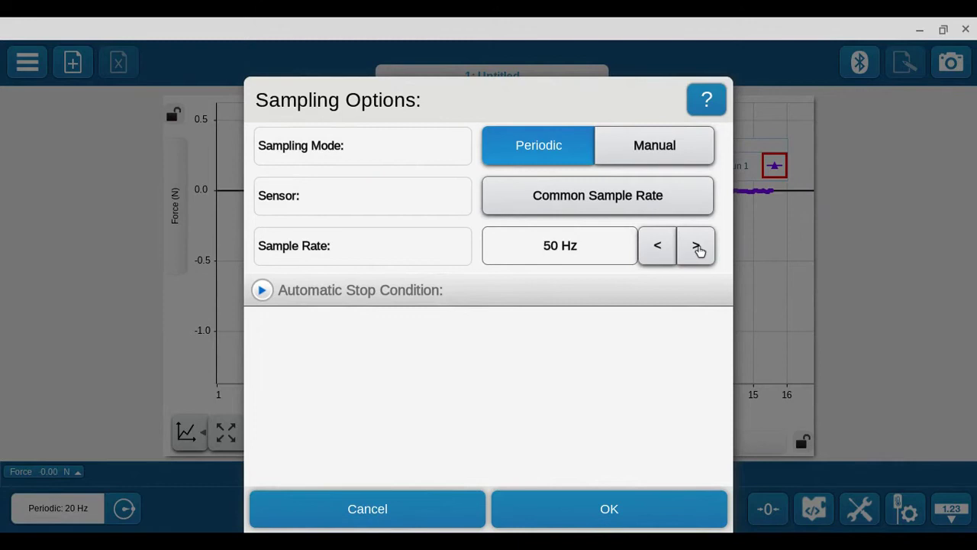
pyautogui.click(696, 247)
pyautogui.click(696, 247)
pyautogui.click(696, 247)
pyautogui.click(697, 248)
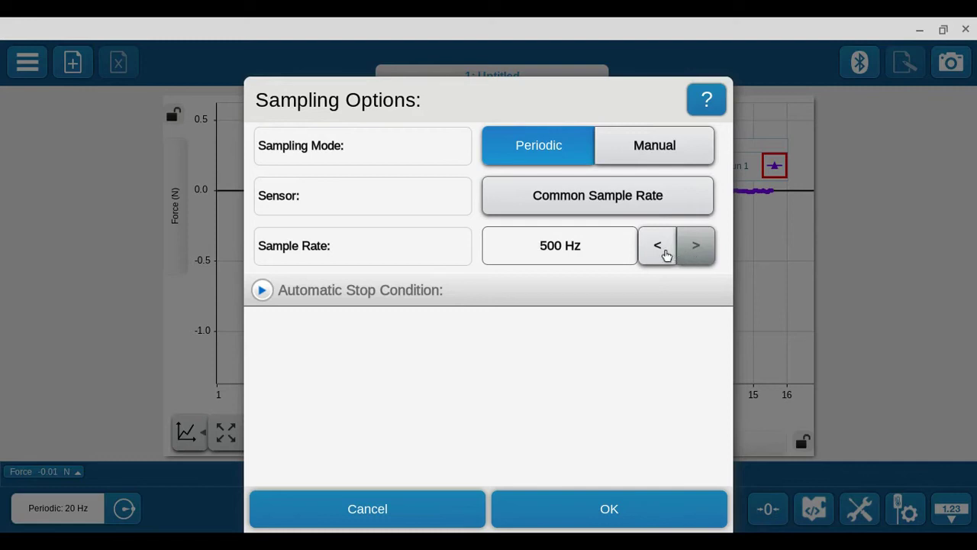
# Set the common sample rate to 20 Hz and apply the sampling options
pyautogui.click(658, 247)
pyautogui.click(658, 247)
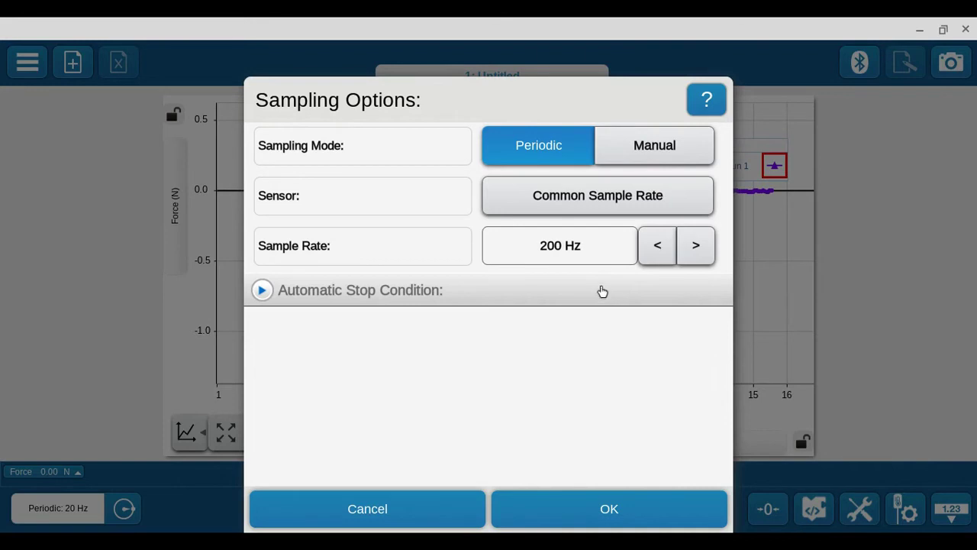
pyautogui.click(652, 254)
pyautogui.click(652, 253)
pyautogui.click(652, 253)
pyautogui.click(653, 254)
pyautogui.click(653, 254)
pyautogui.click(586, 506)
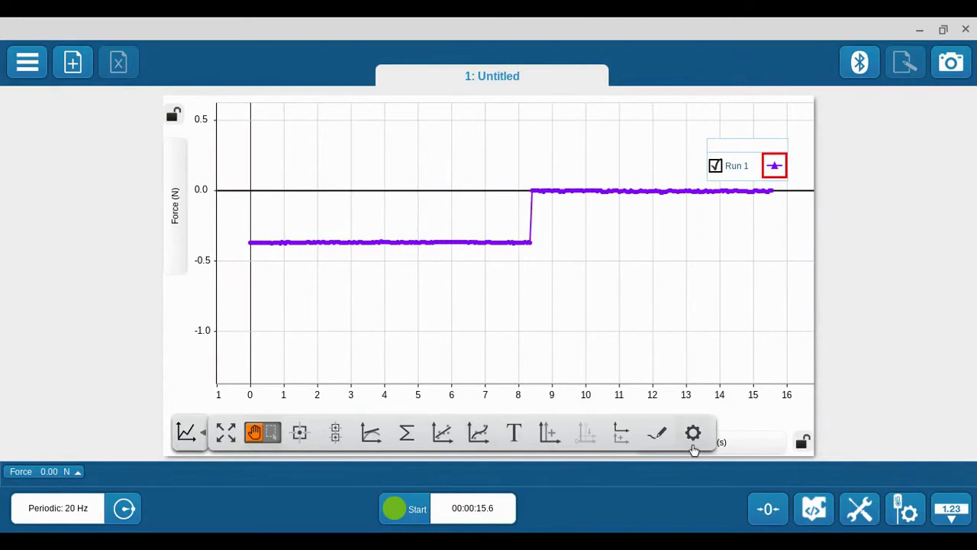
# Delete the last recorded run from the experiment and return to the graph
pyautogui.click(858, 507)
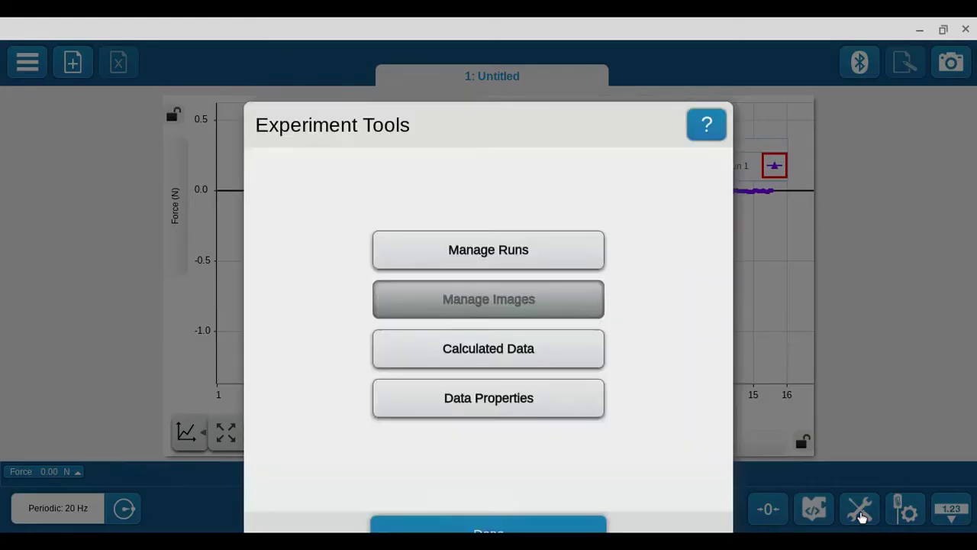
pyautogui.click(469, 213)
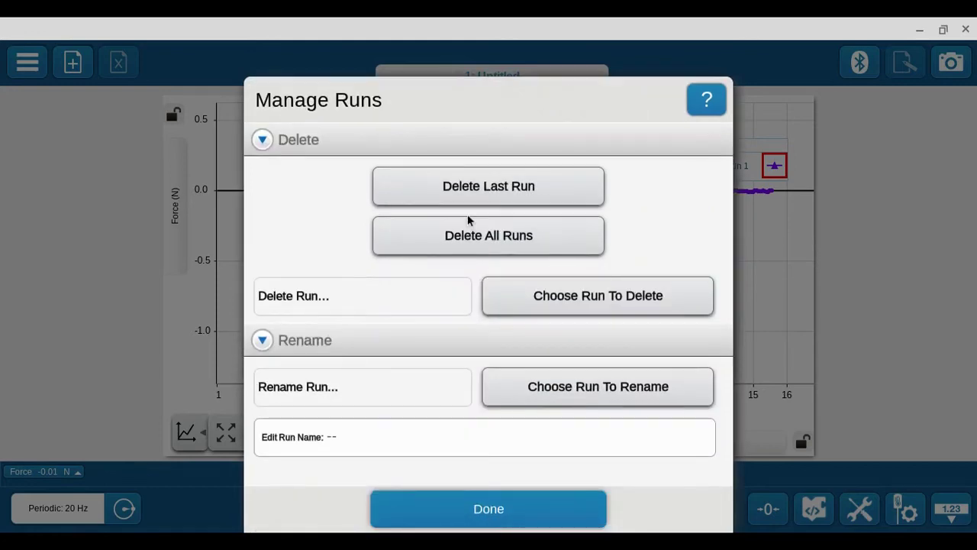
pyautogui.click(490, 202)
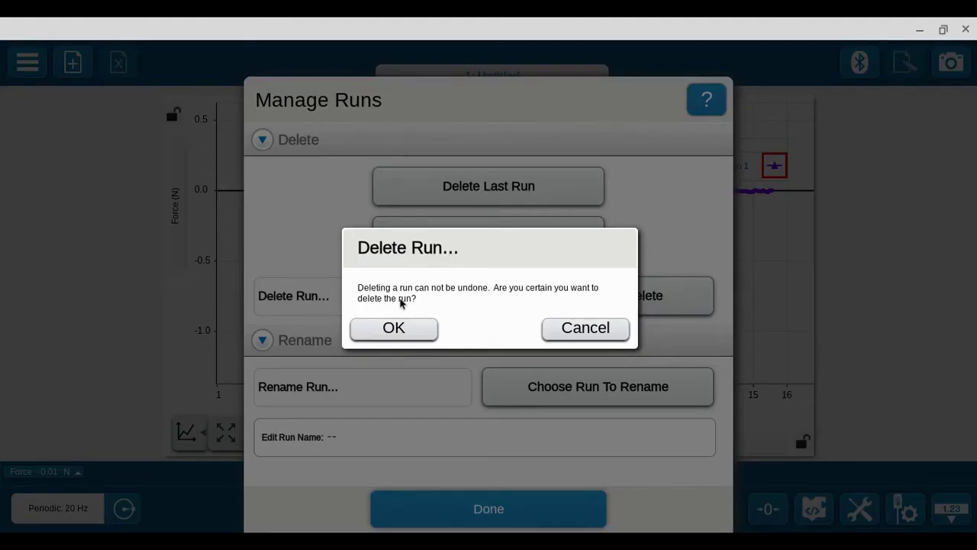
pyautogui.click(398, 334)
pyautogui.click(479, 524)
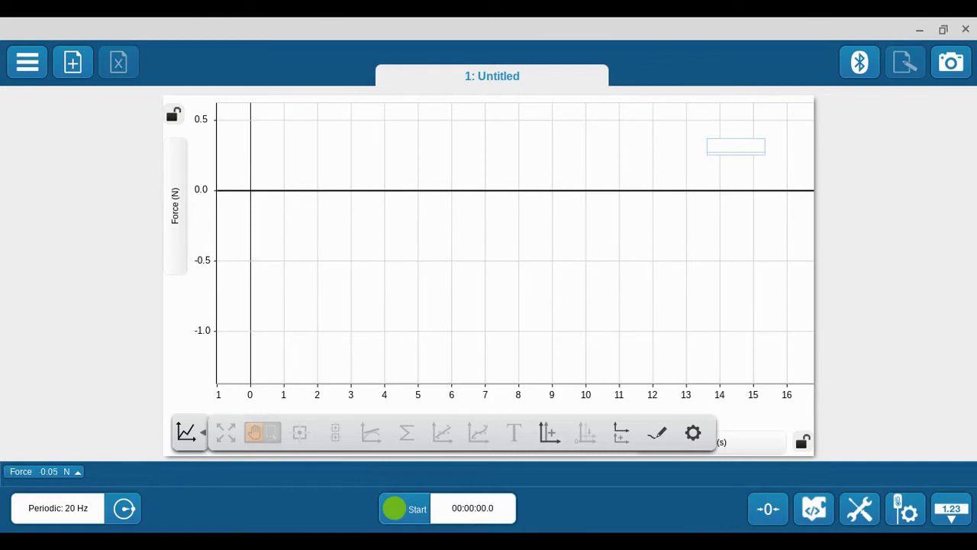
# Record a new force run of about 9 seconds, and collapse and reopen the graph tools
pyautogui.click(396, 511)
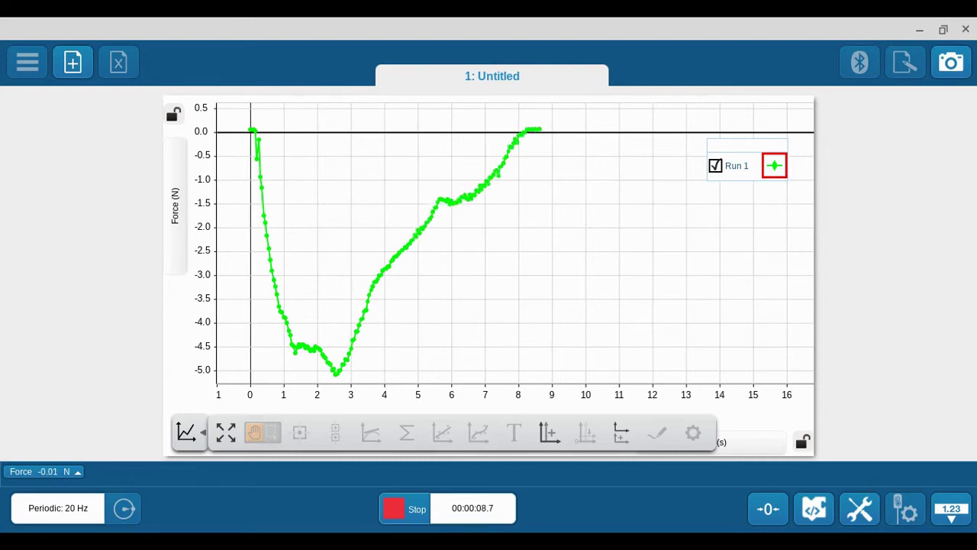
pyautogui.click(396, 514)
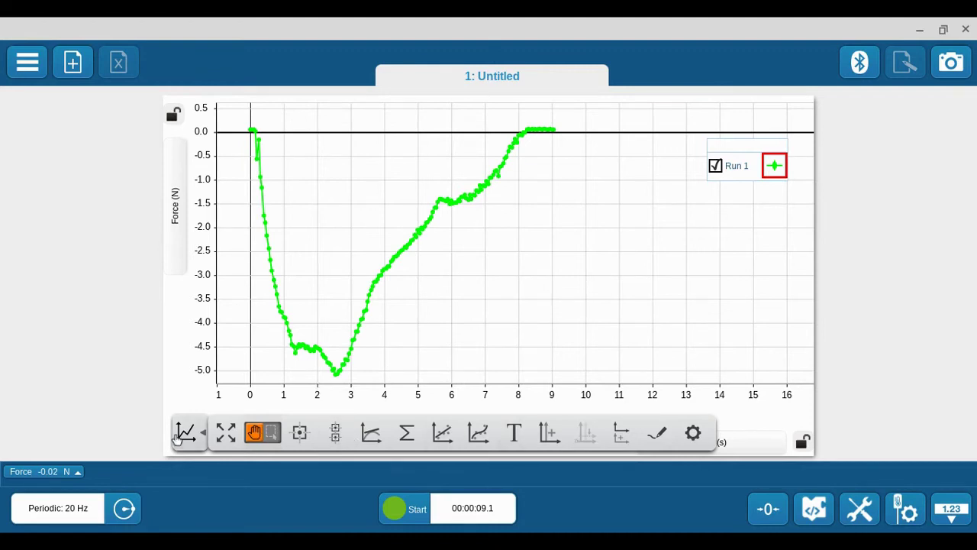
pyautogui.click(204, 433)
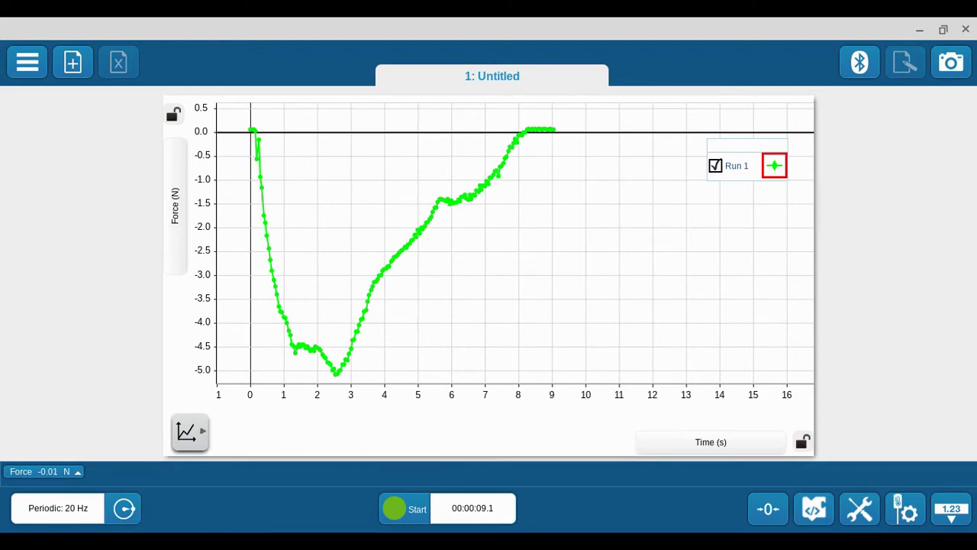
pyautogui.click(204, 433)
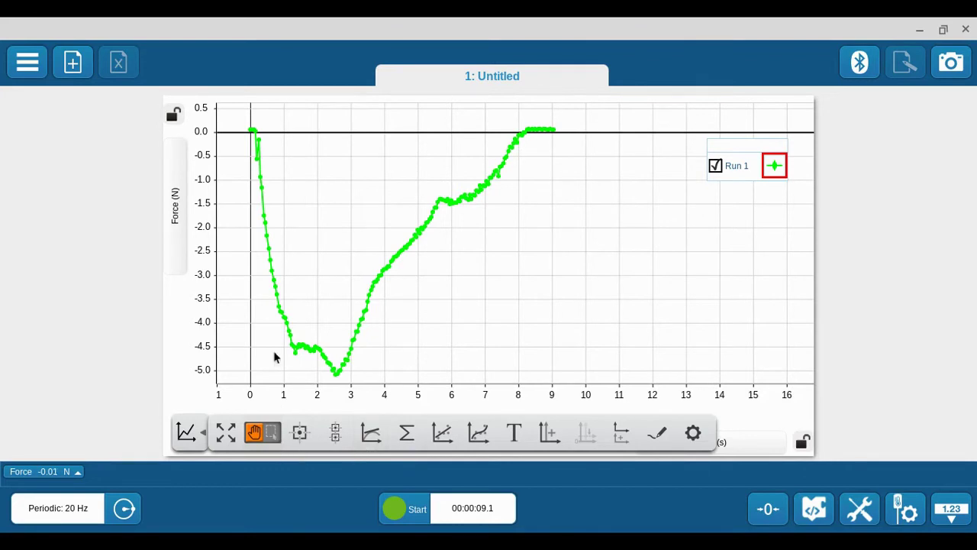
# Show the mean force for the data selected between about 0.2 and 8 seconds, placing its label below the curve
pyautogui.click(274, 435)
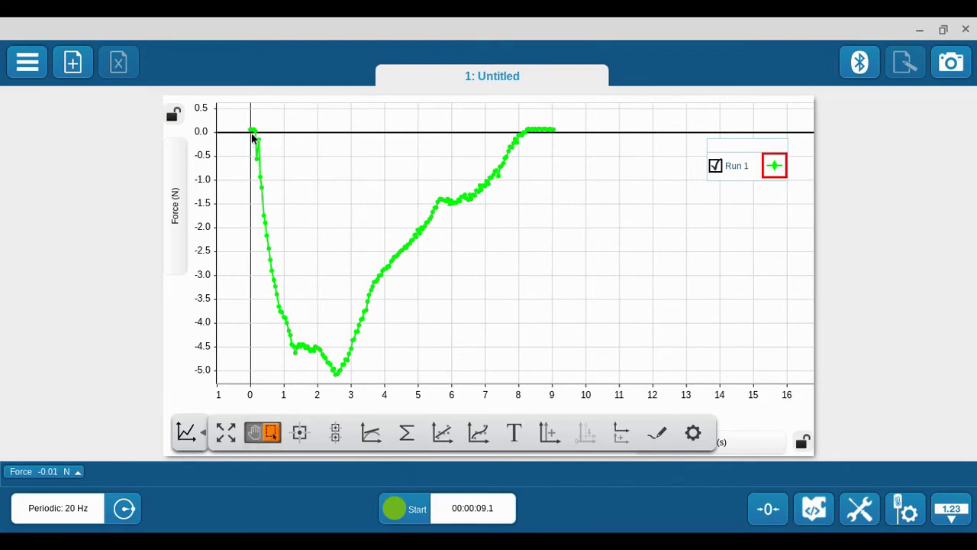
pyautogui.moveTo(255, 150); pyautogui.dragTo(516, 370)
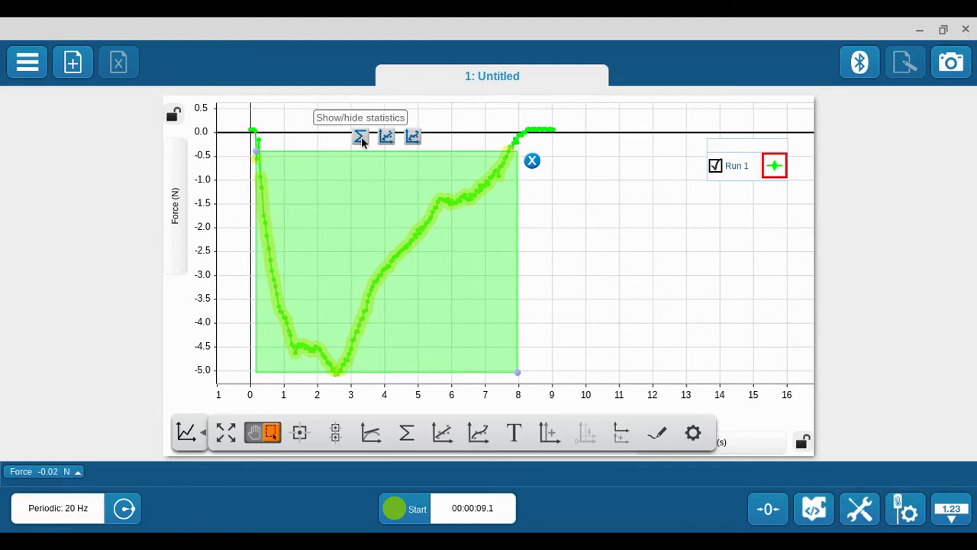
pyautogui.click(361, 137)
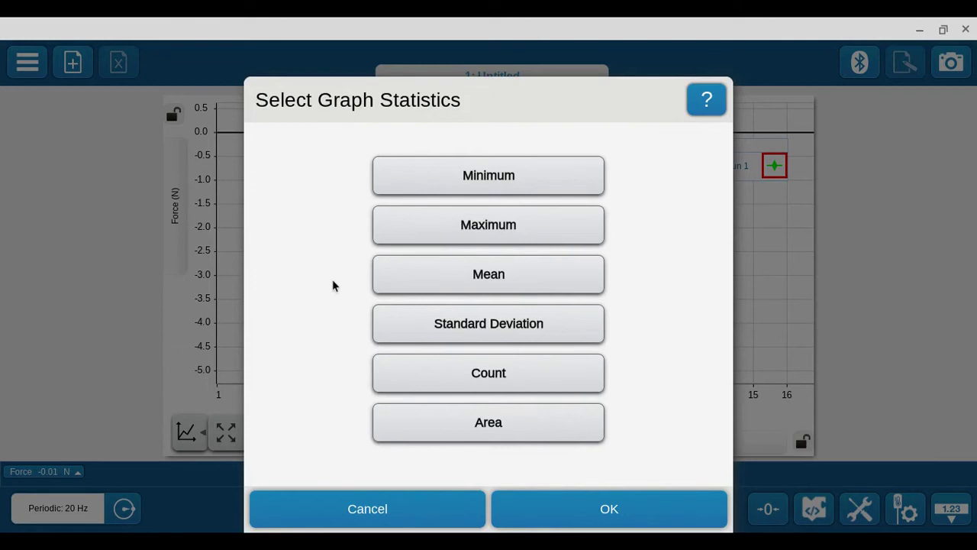
pyautogui.click(423, 284)
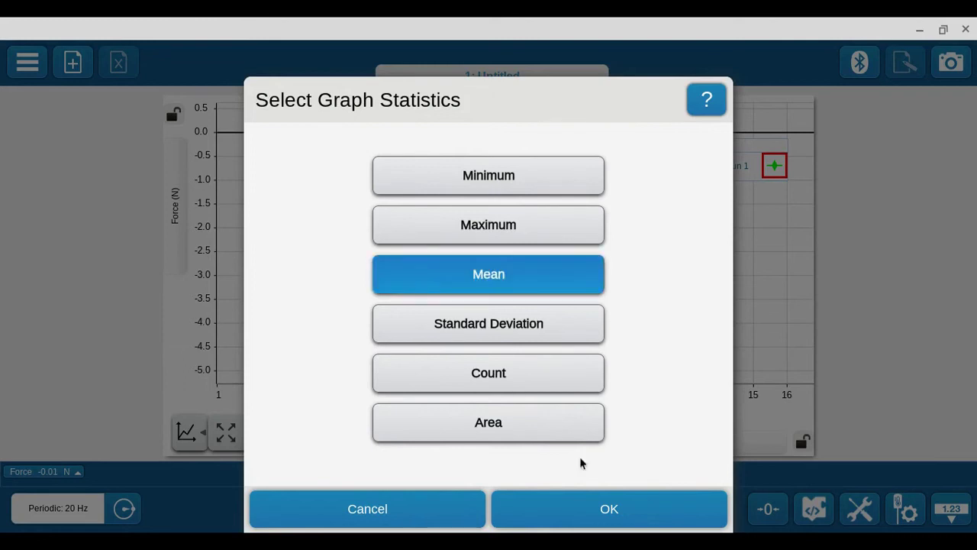
pyautogui.click(587, 508)
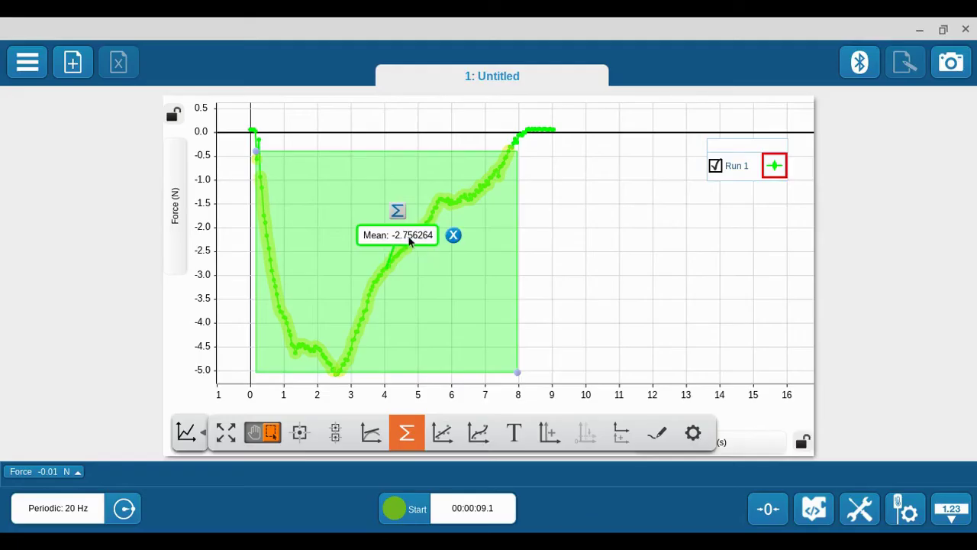
pyautogui.moveTo(408, 238); pyautogui.dragTo(440, 297)
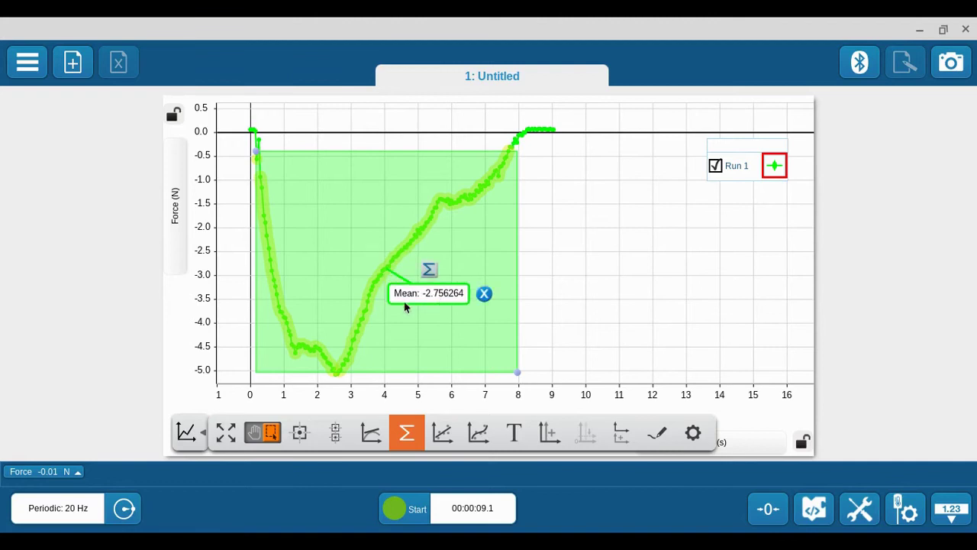
# Clear the data selection and remove the mean statistic from the graph
pyautogui.click(317, 293)
pyautogui.click(504, 210)
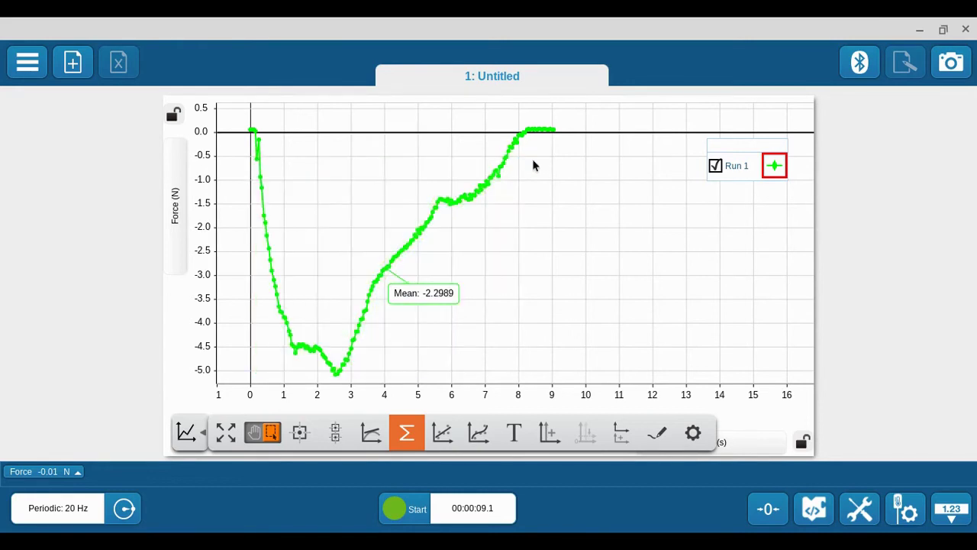
pyautogui.click(423, 297)
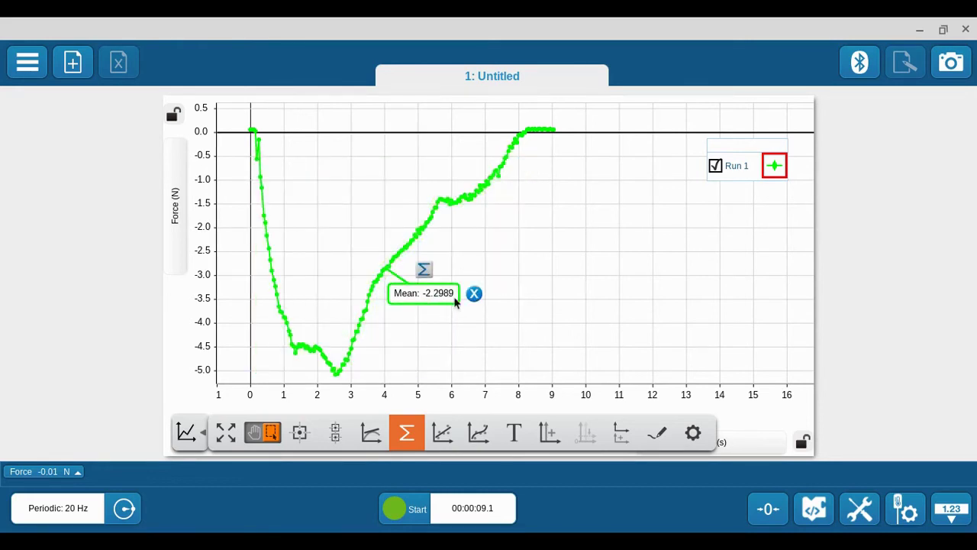
pyautogui.click(474, 294)
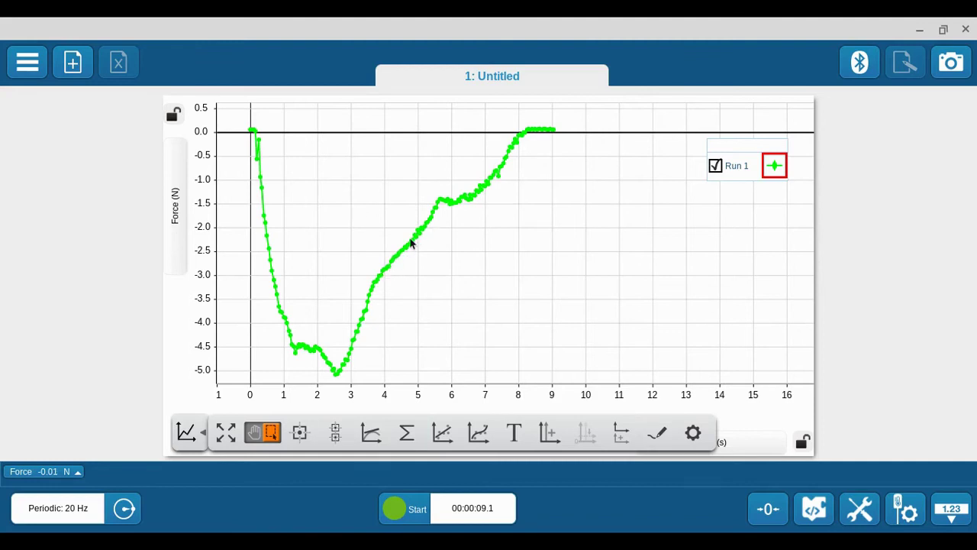
# Apply a linear fit to the data between about 3.5 and 5 seconds, and remove the selection and fit again
pyautogui.moveTo(366, 218); pyautogui.dragTo(415, 293)
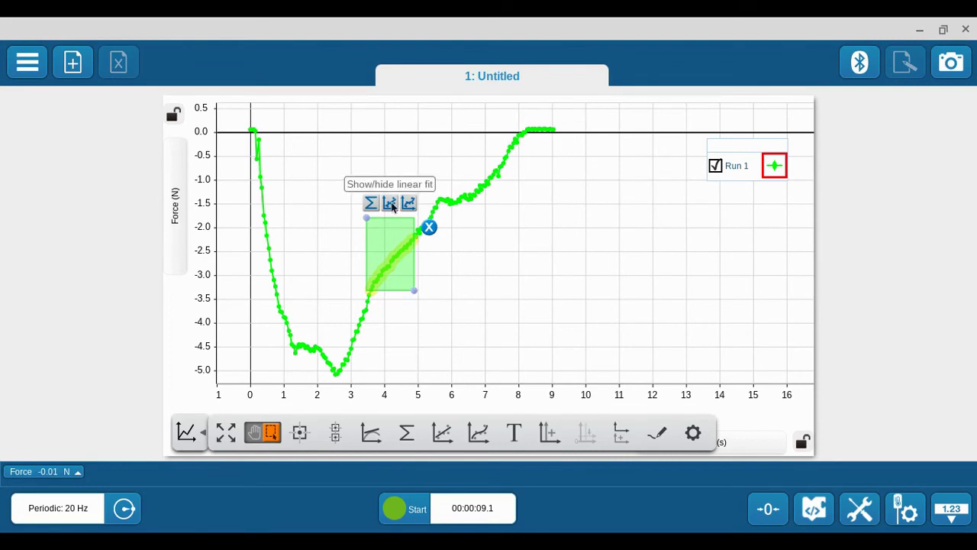
pyautogui.click(443, 434)
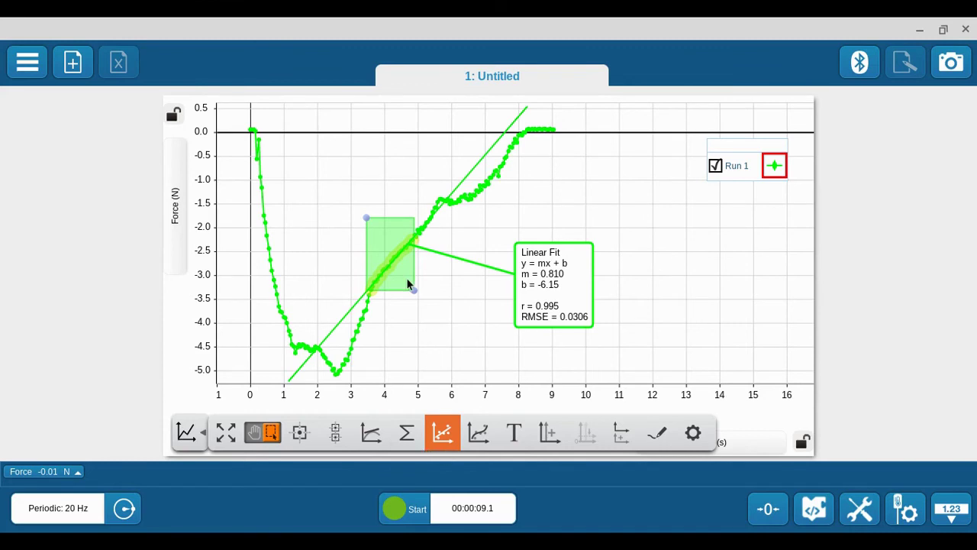
pyautogui.click(428, 226)
pyautogui.click(543, 301)
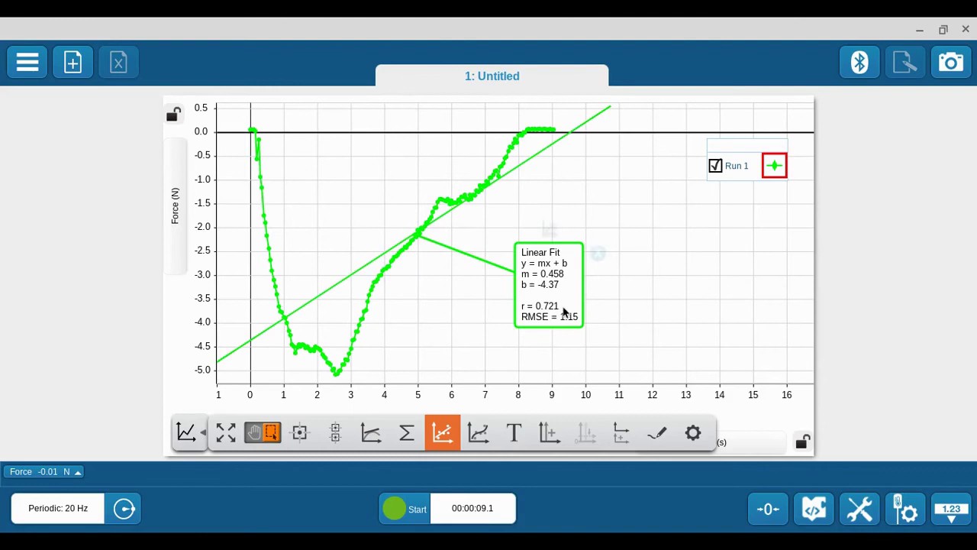
pyautogui.click(600, 255)
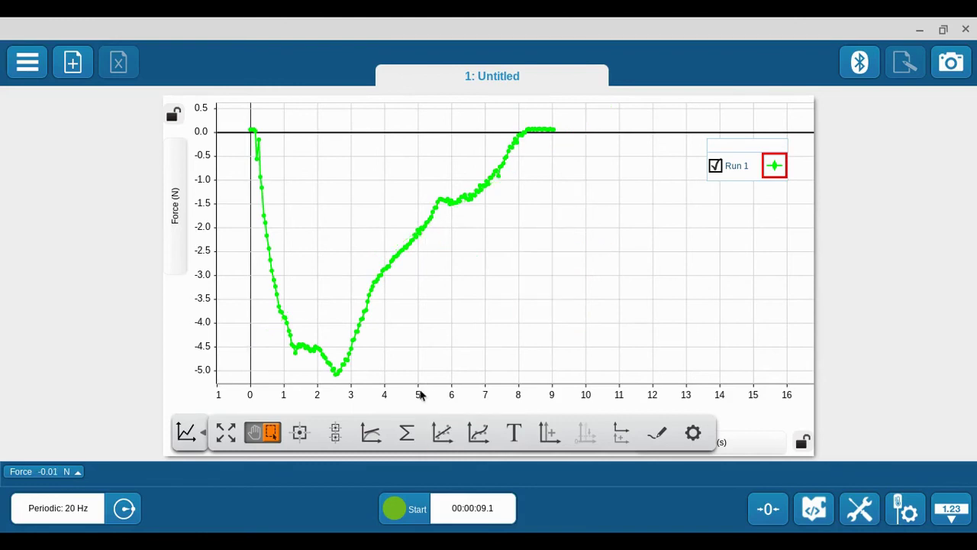
# Measure the slope of the force curve at about 4.6 seconds with the slope tool, and remove the tool from the graph
pyautogui.click(373, 435)
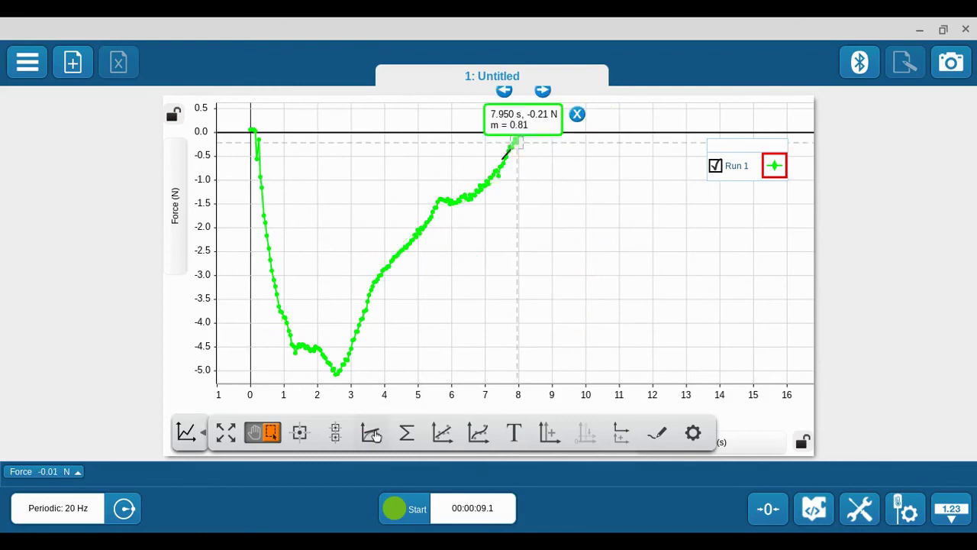
pyautogui.moveTo(516, 149); pyautogui.dragTo(403, 249)
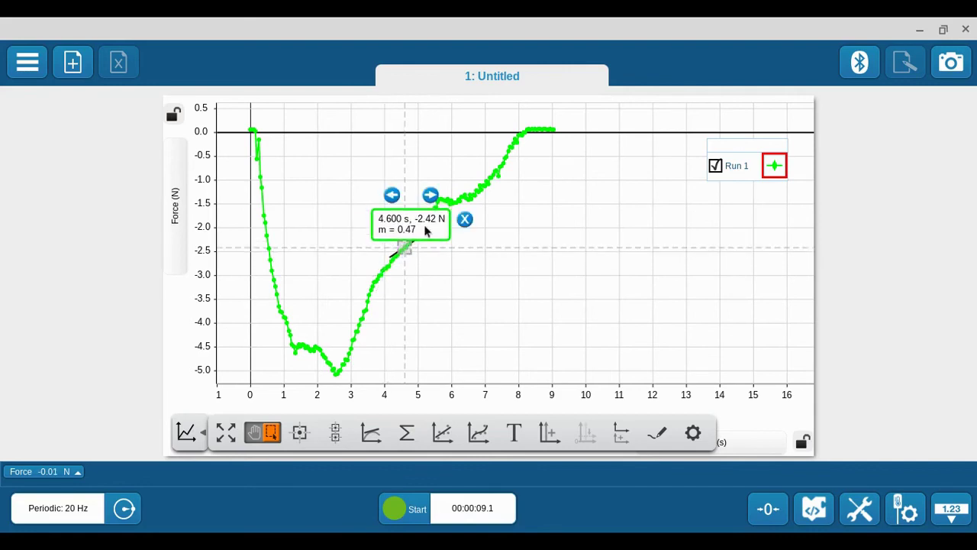
pyautogui.click(463, 224)
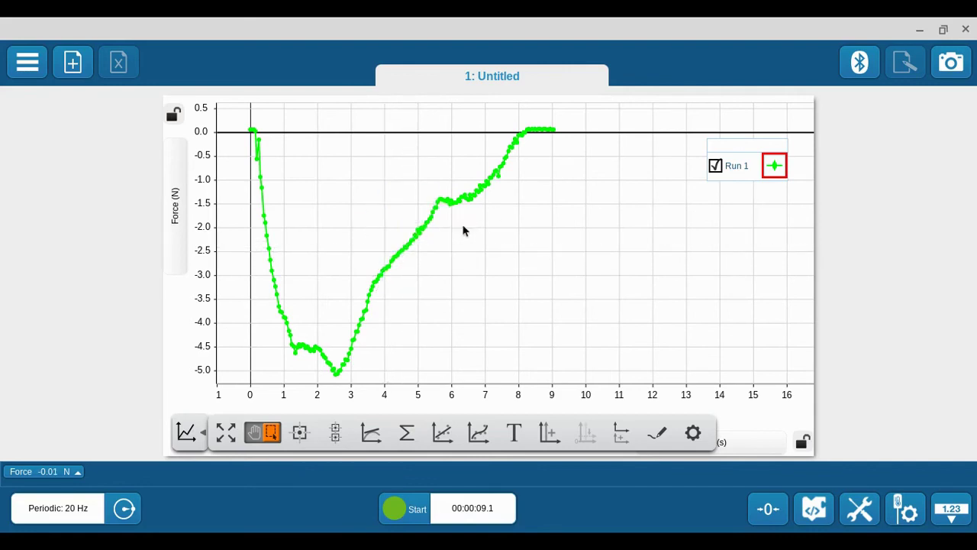
# Add a coordinates marker to the force curve and position it exactly at 5.000 seconds
pyautogui.click(299, 435)
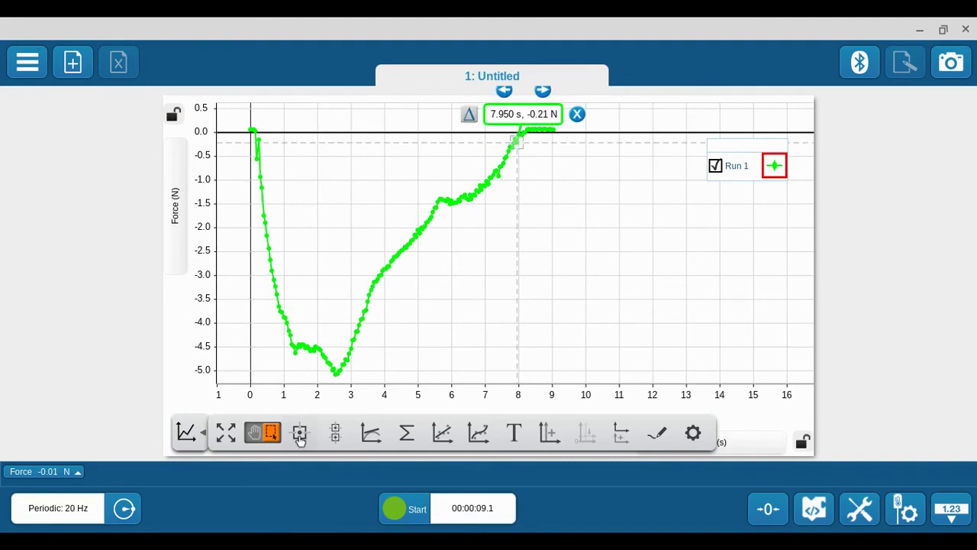
pyautogui.moveTo(521, 145); pyautogui.dragTo(434, 211)
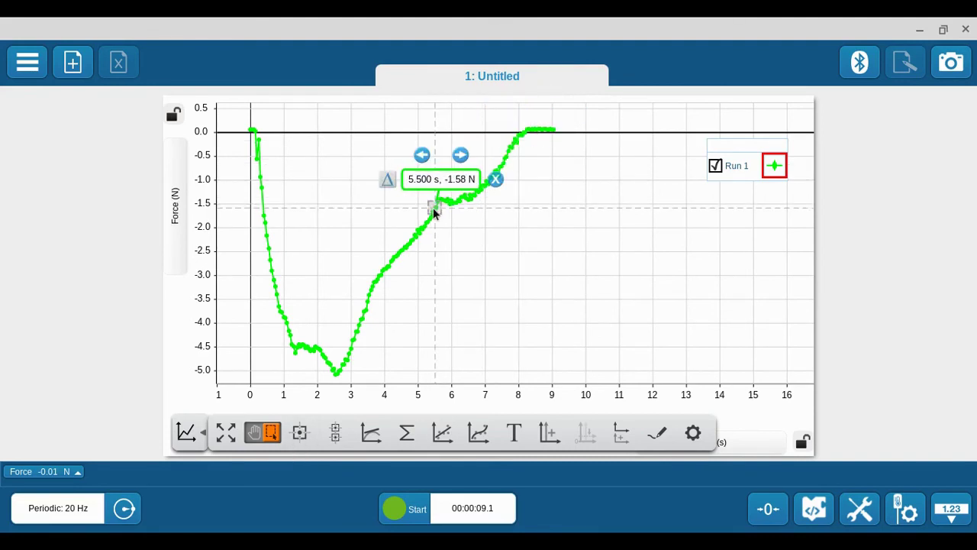
pyautogui.click(422, 155)
pyautogui.click(422, 156)
pyautogui.click(422, 156)
pyautogui.click(422, 157)
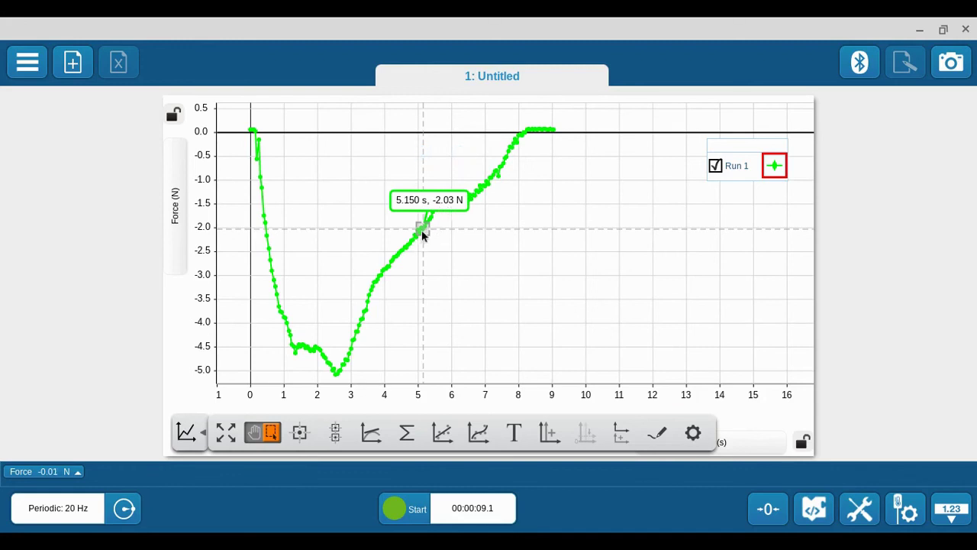
pyautogui.moveTo(422, 231)
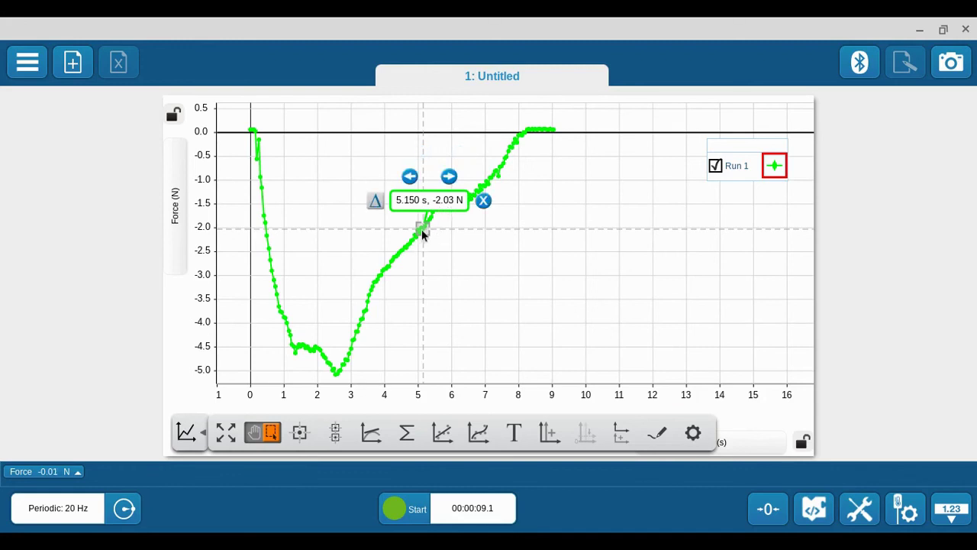
pyautogui.click(410, 176)
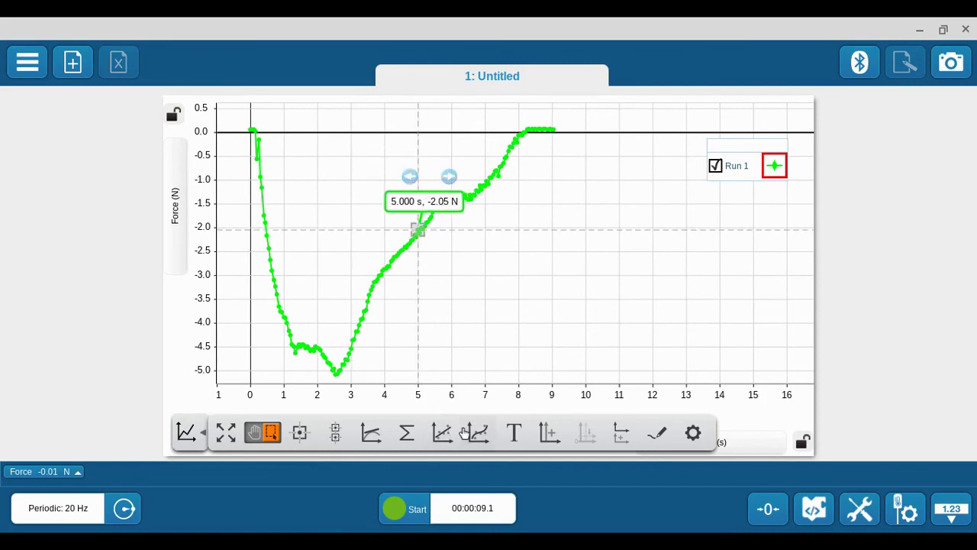
# Annotate the curve's lowest point near 2.5 seconds with the note "This important", placing its label to the right of the curve
pyautogui.click(512, 434)
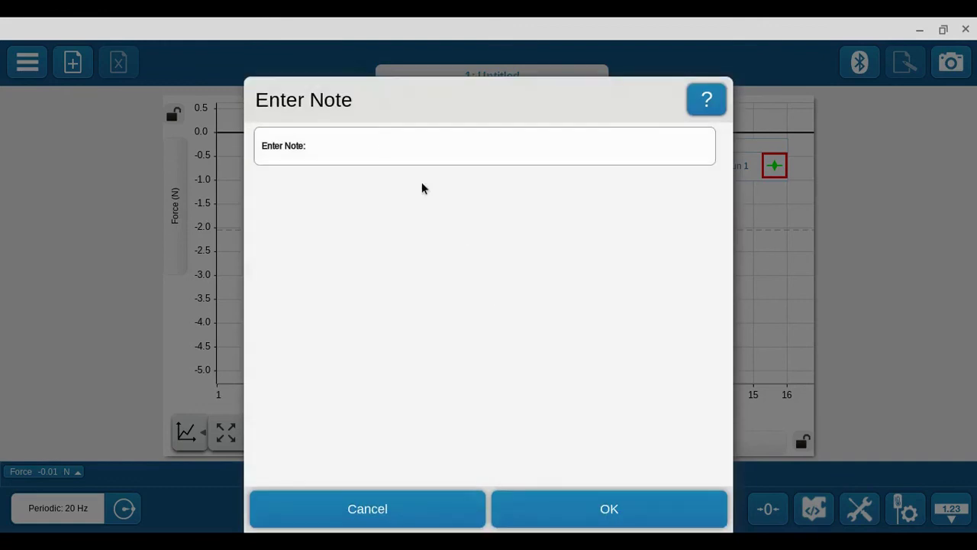
pyautogui.click(372, 148)
pyautogui.write('T')
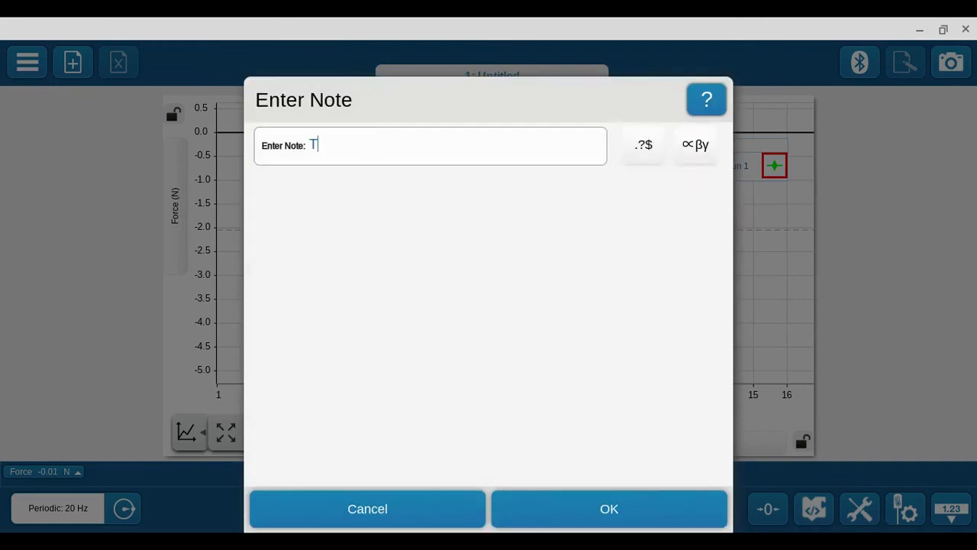
pyautogui.write('his important')
pyautogui.click(621, 509)
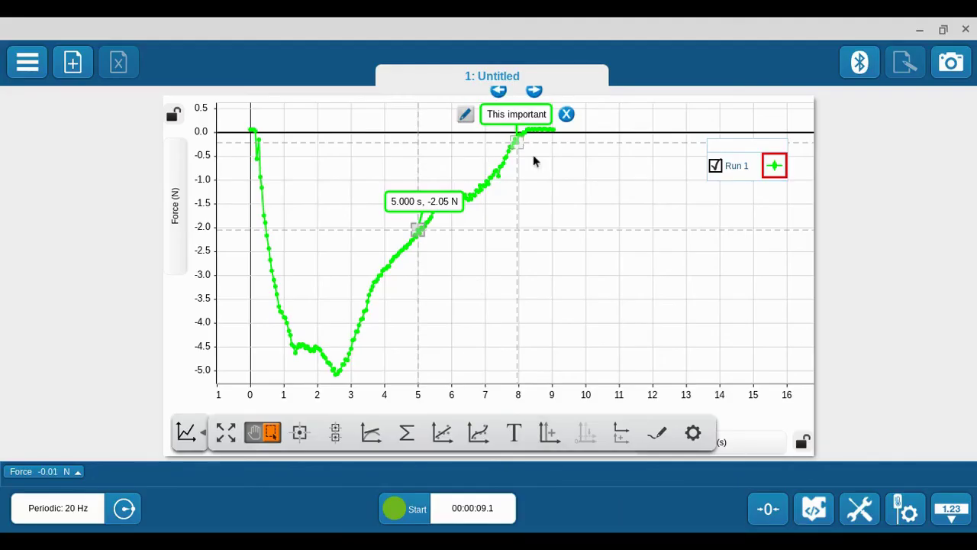
pyautogui.moveTo(518, 148); pyautogui.dragTo(333, 374)
pyautogui.moveTo(351, 339); pyautogui.dragTo(452, 342)
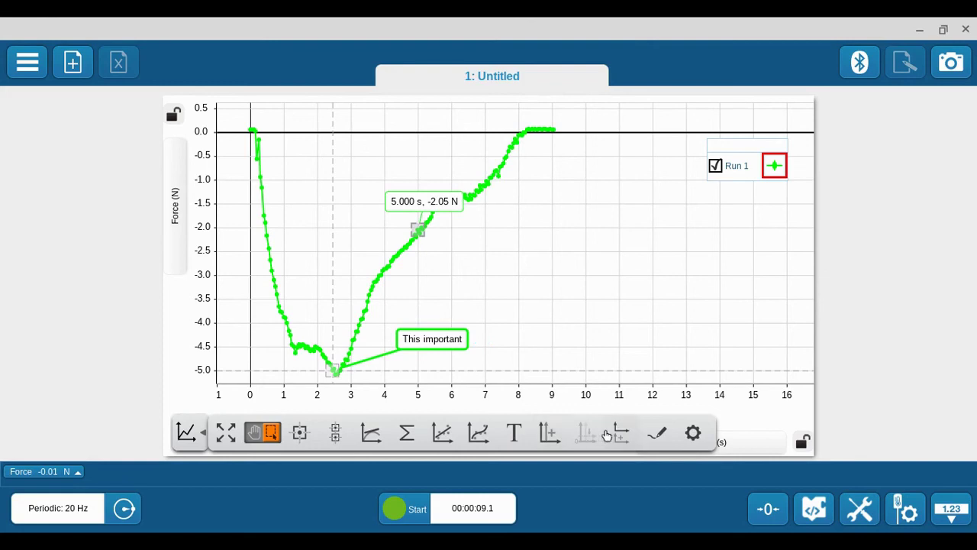
# Draw a freehand circle around the curve's lowest point near 2.5 seconds and finish the drawing
pyautogui.click(657, 439)
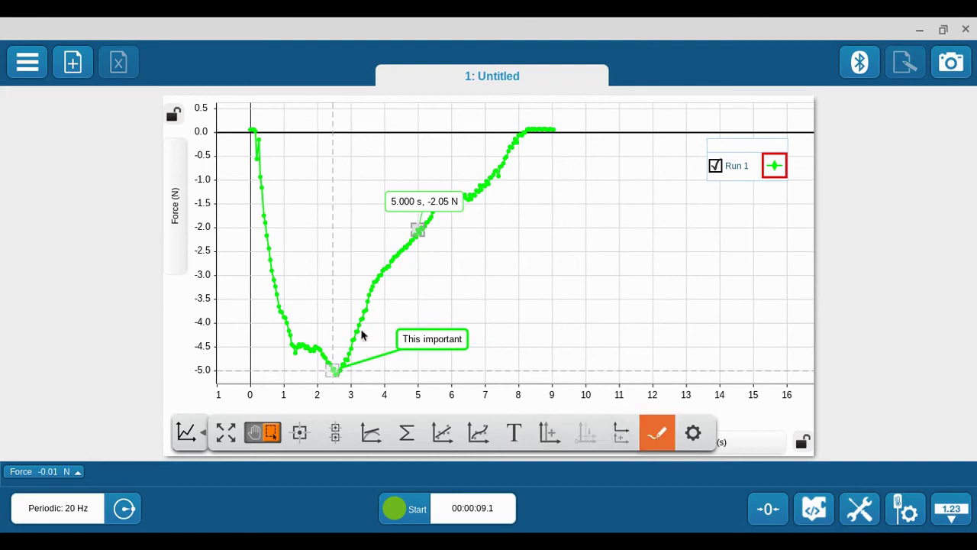
pyautogui.moveTo(347, 335)
pyautogui.mouseDown()
pyautogui.moveTo(323, 364)
pyautogui.moveTo(353, 373)
pyautogui.moveTo(343, 338)
pyautogui.mouseUp()
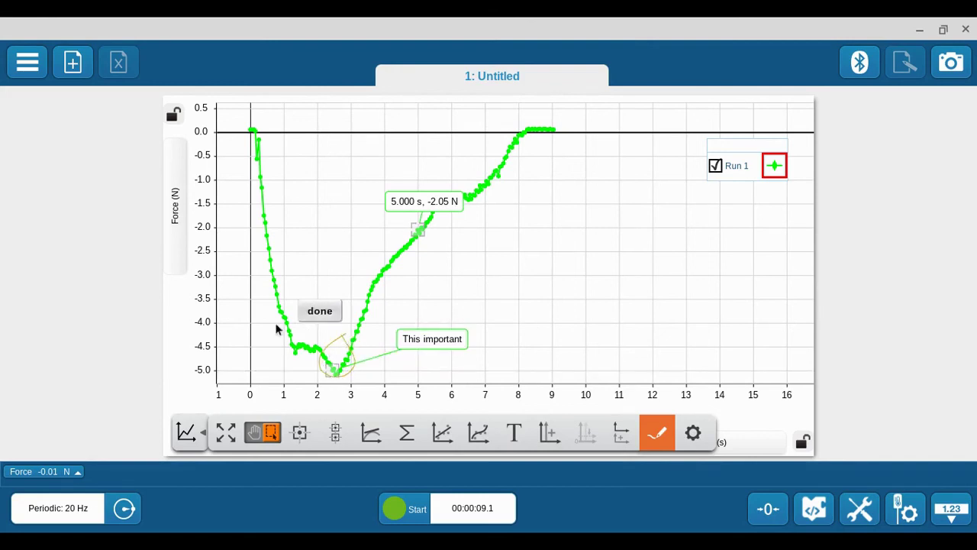
pyautogui.click(320, 313)
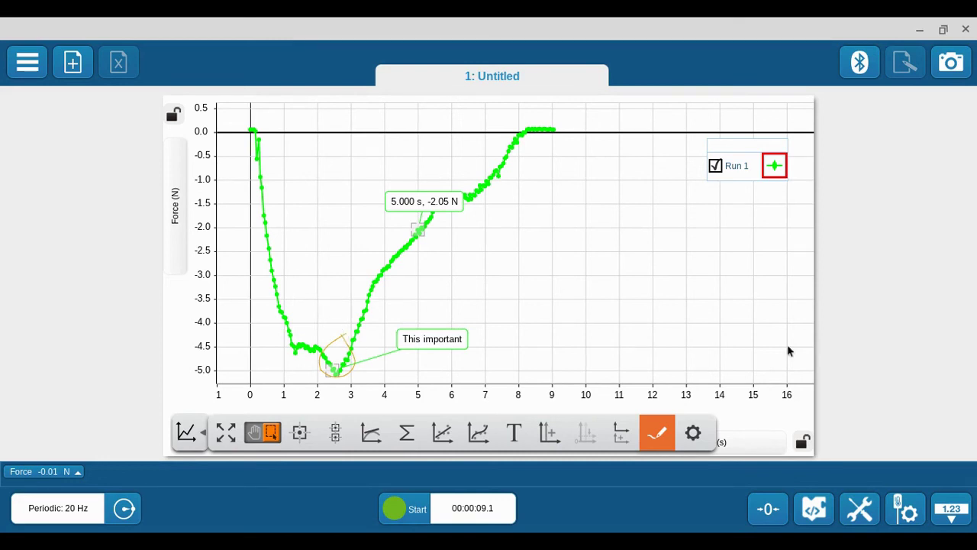
# Turn off the connected lines in the line graph's properties so only the data points are shown
pyautogui.click(694, 432)
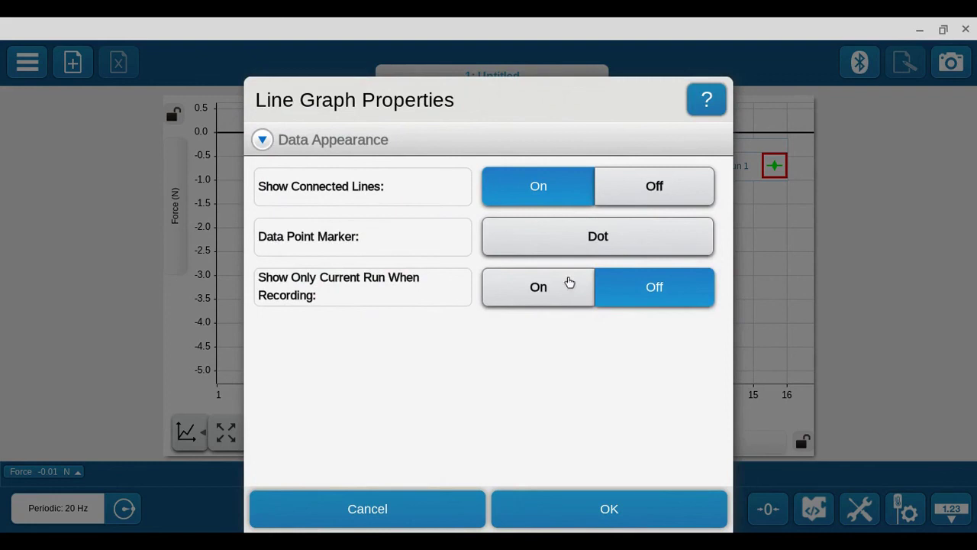
pyautogui.click(642, 197)
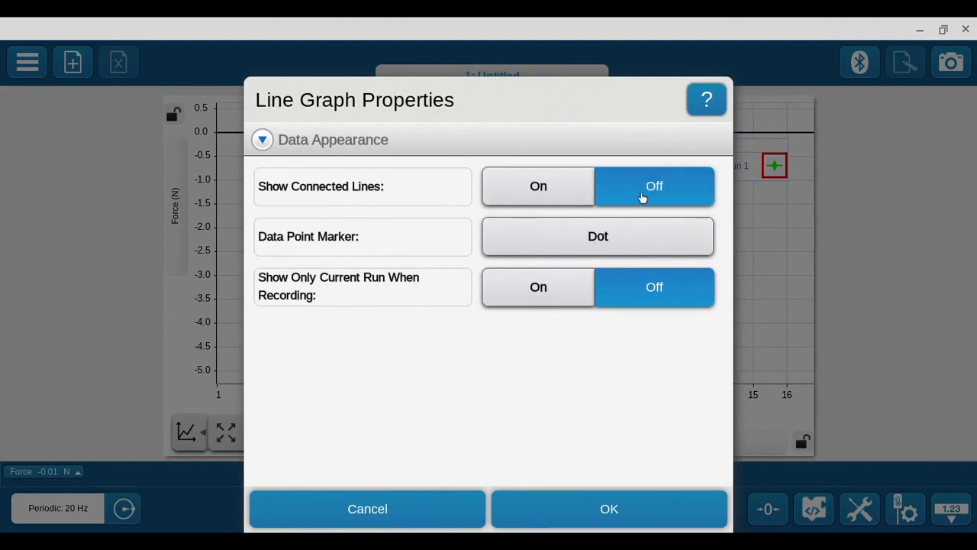
pyautogui.click(597, 510)
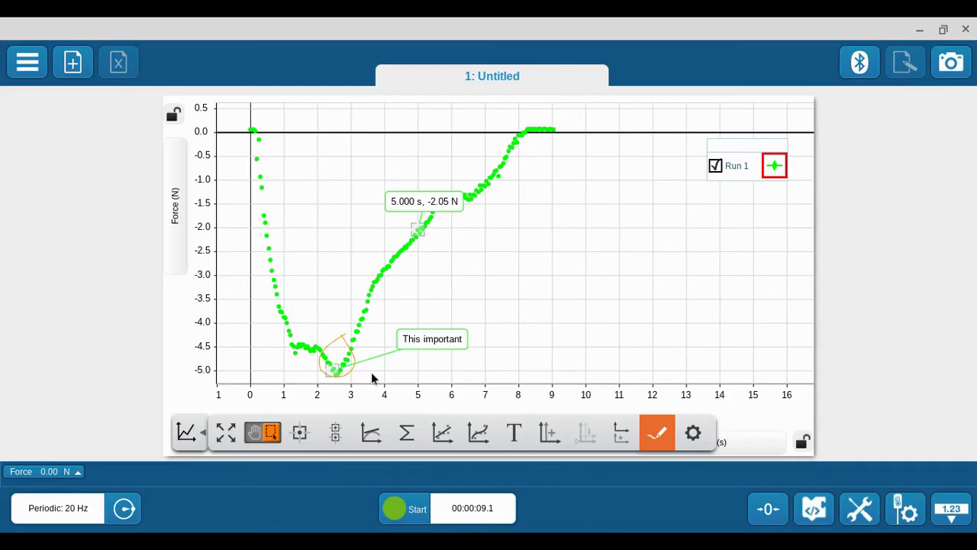